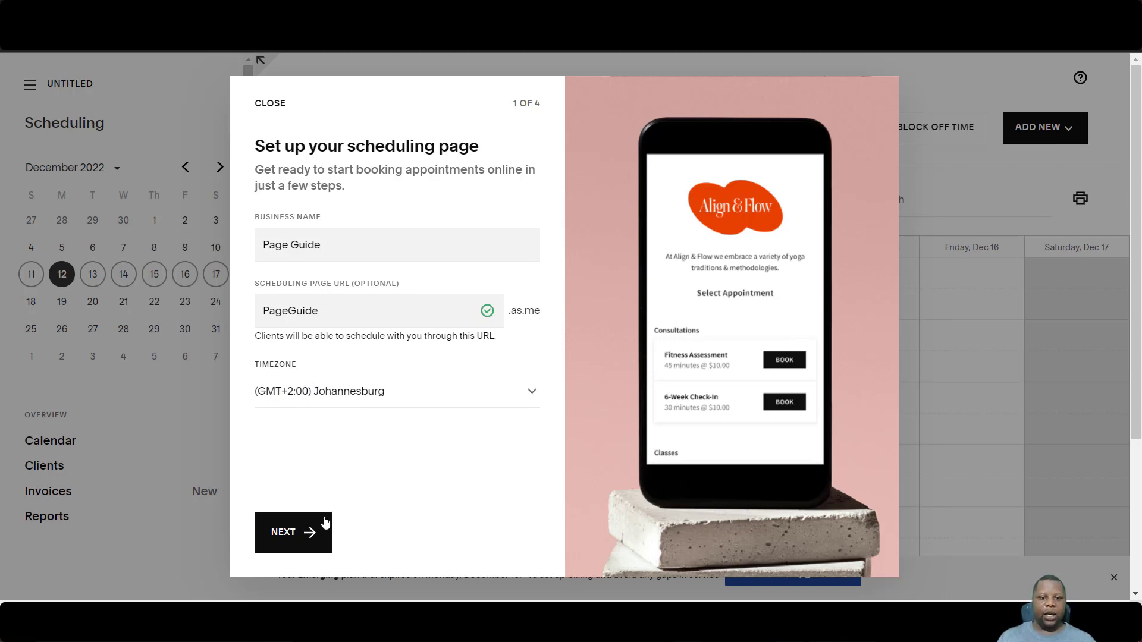
Create the Consultation appointment type with 60-minute duration and price 0, then continue.
{"action": "left_click", "coordinate": [317, 533]}
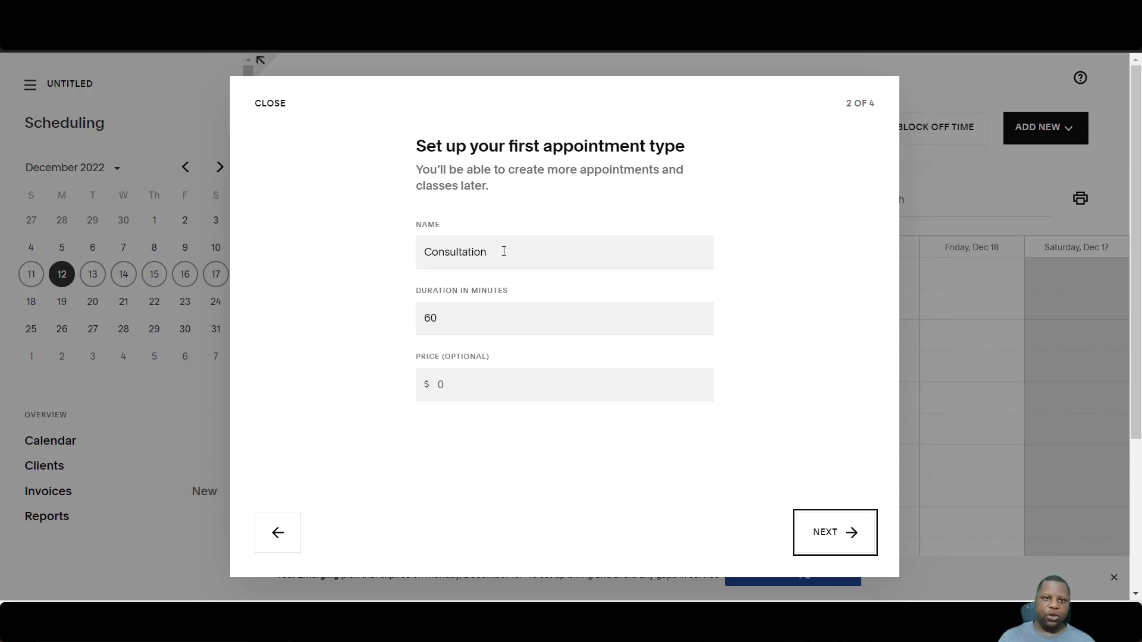
{"action": "left_click", "coordinate": [509, 252]}
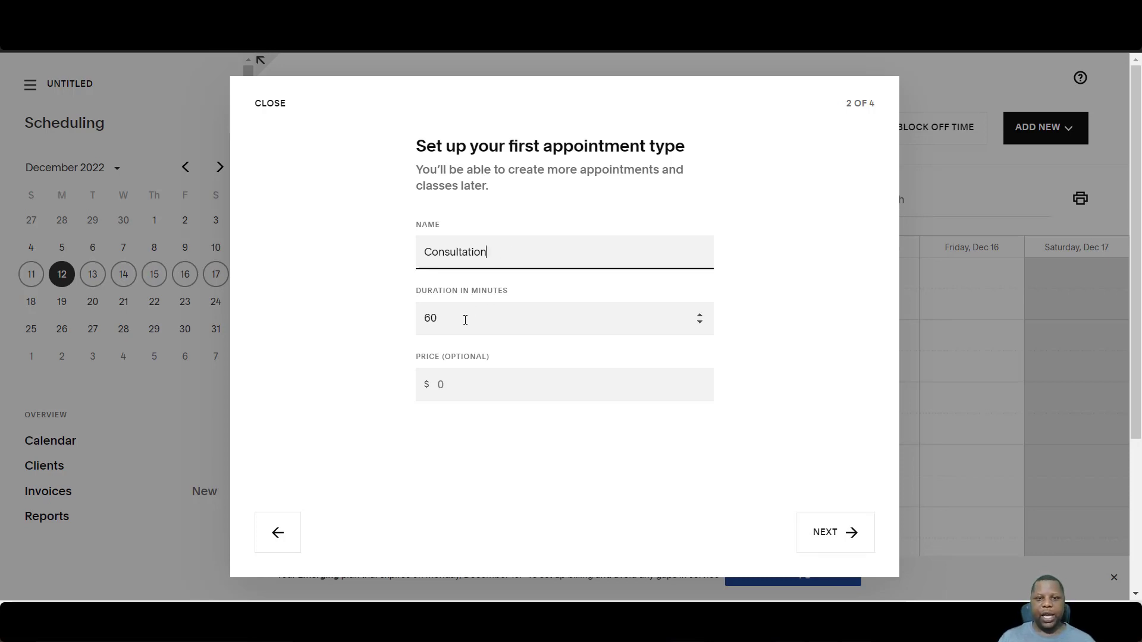
{"action": "left_click", "coordinate": [507, 320]}
{"action": "left_click", "coordinate": [469, 383]}
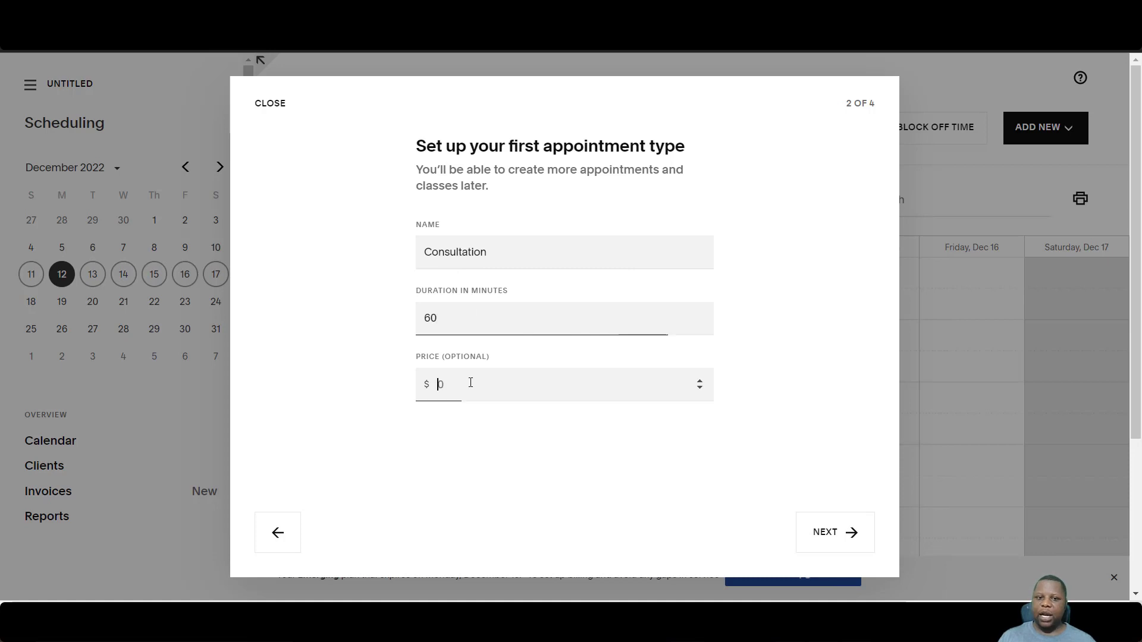
{"action": "left_click", "coordinate": [811, 546]}
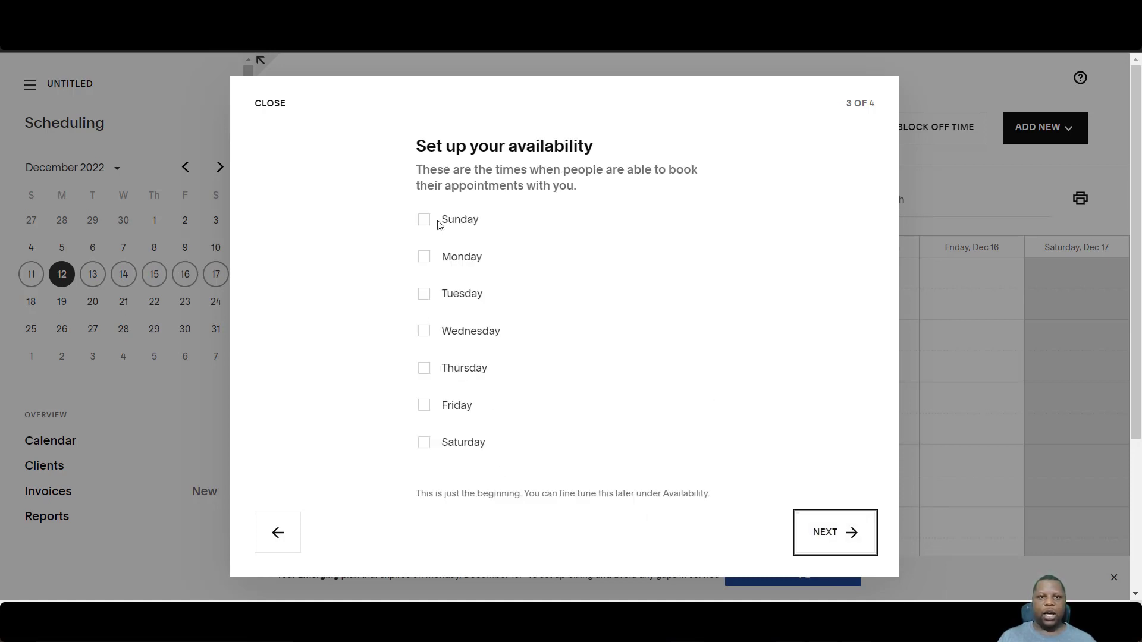
Tick Monday, enter hours 8am-1pm, and continue to the payments step.
{"action": "left_click", "coordinate": [424, 258]}
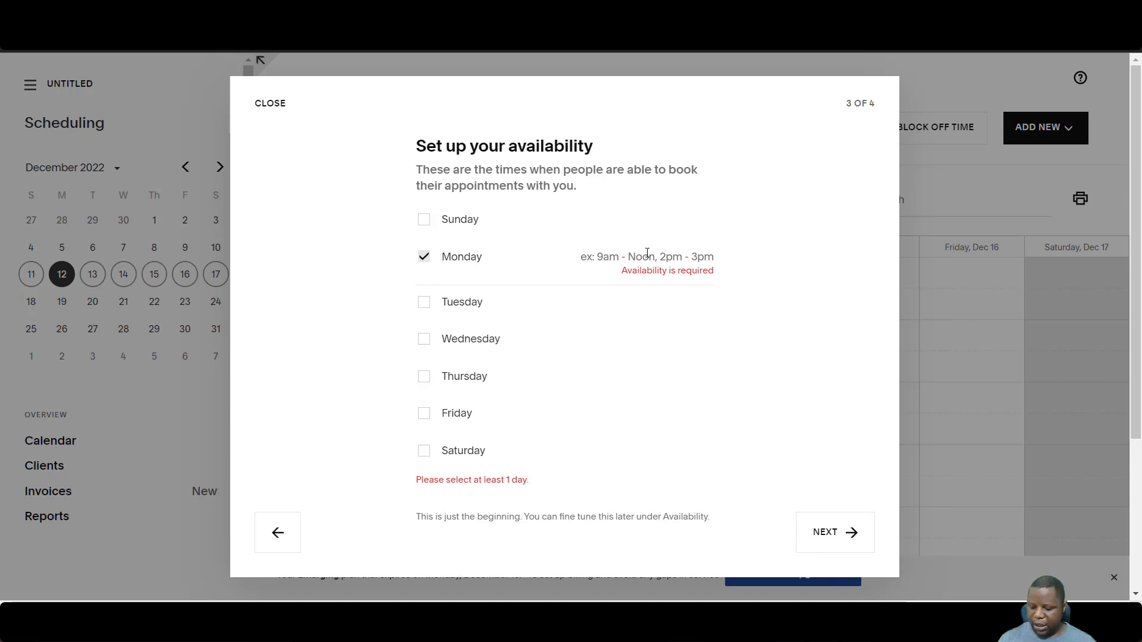
{"action": "type", "text": "2"}
{"action": "key", "text": "BackSpace"}
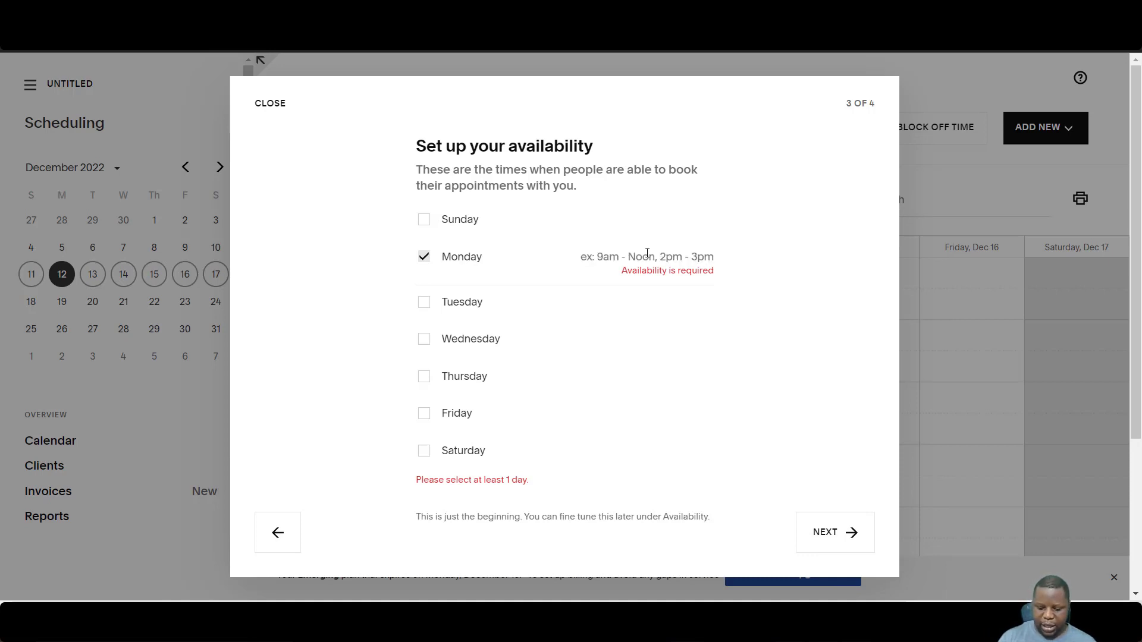
{"action": "type", "text": "8aa"}
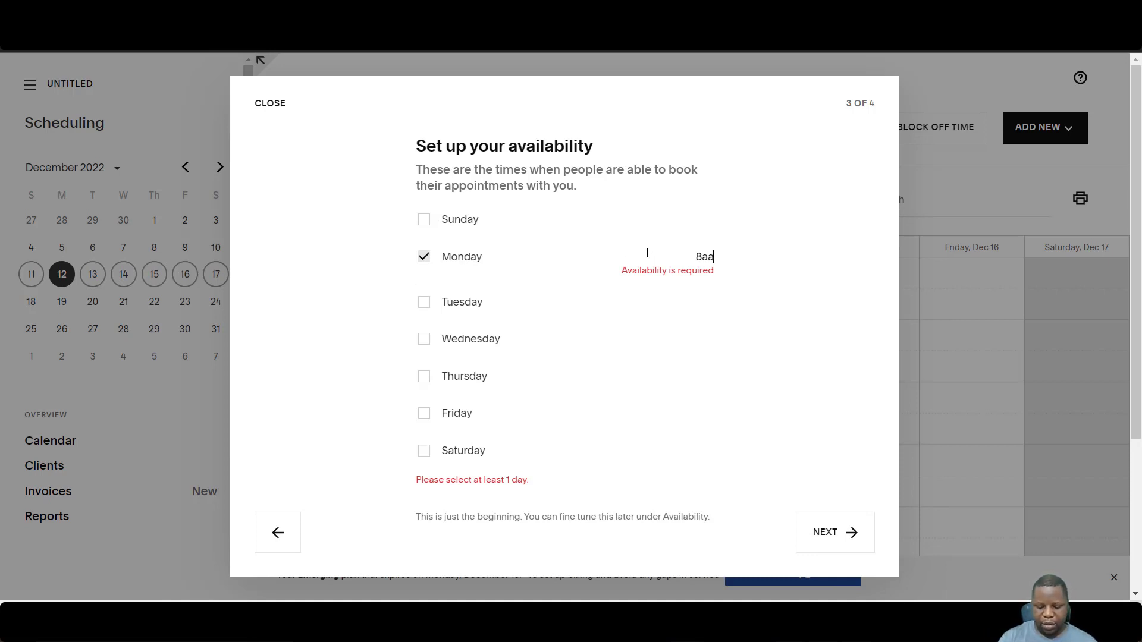
{"action": "key", "text": "BackSpace"}
{"action": "type", "text": "m-1pm"}
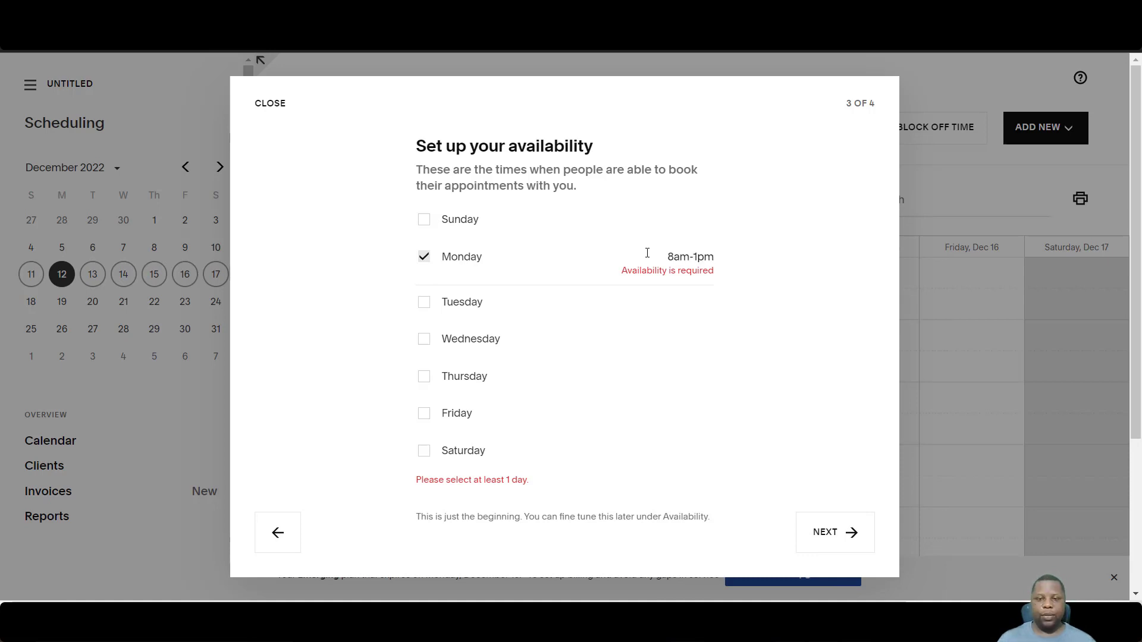
{"action": "left_click", "coordinate": [808, 535]}
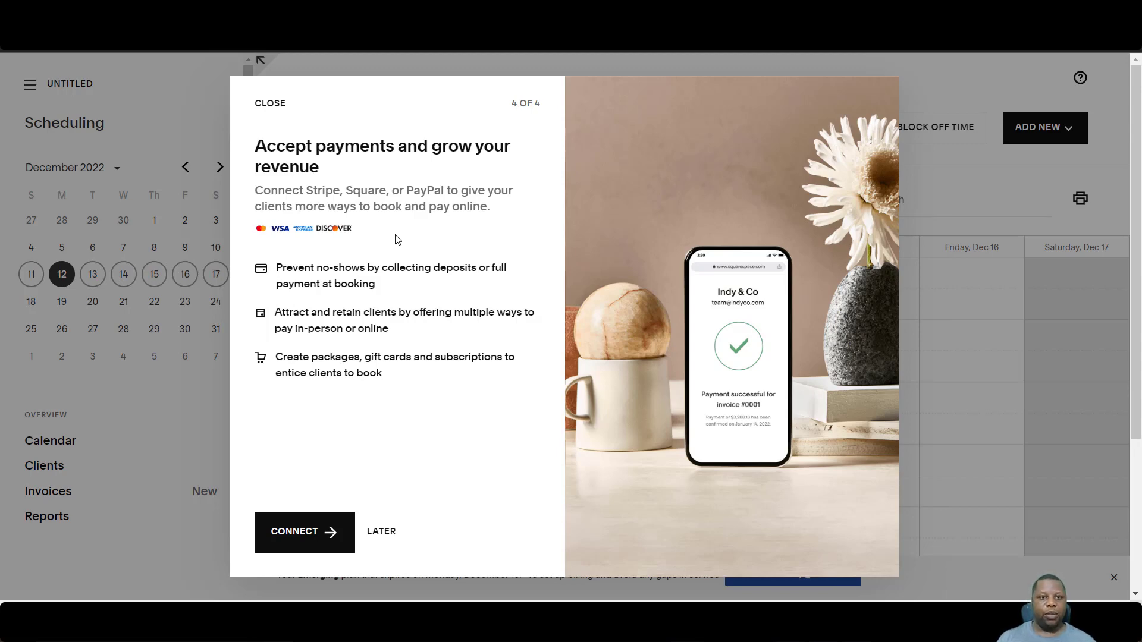
Choose Later on Accept payments to finish setup and show the Week View calendar.
{"action": "left_click", "coordinate": [374, 532]}
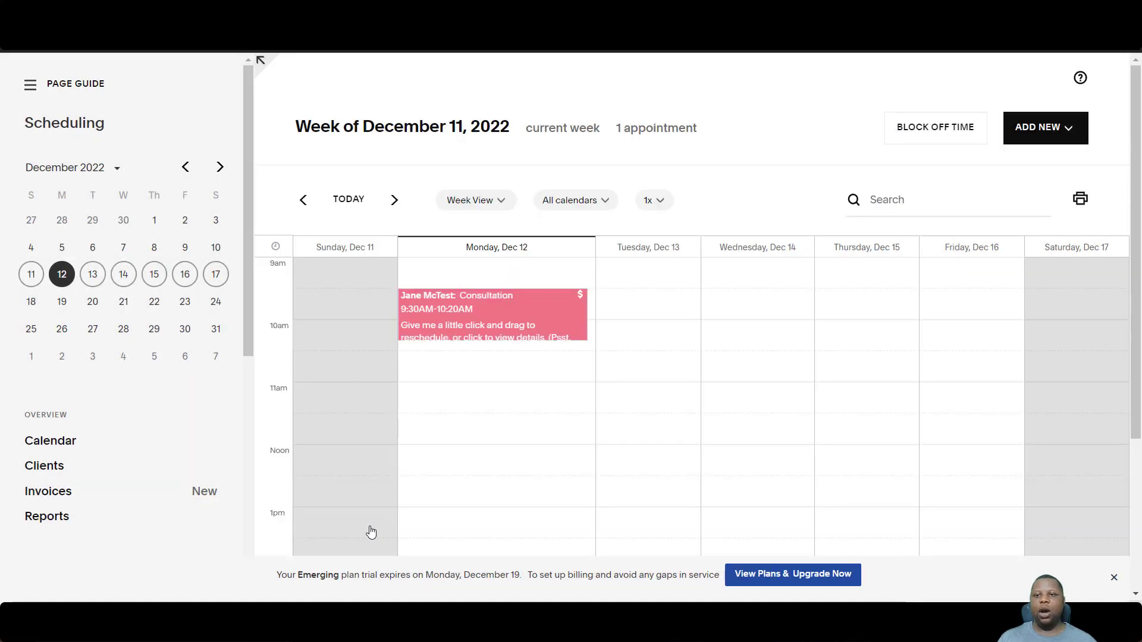